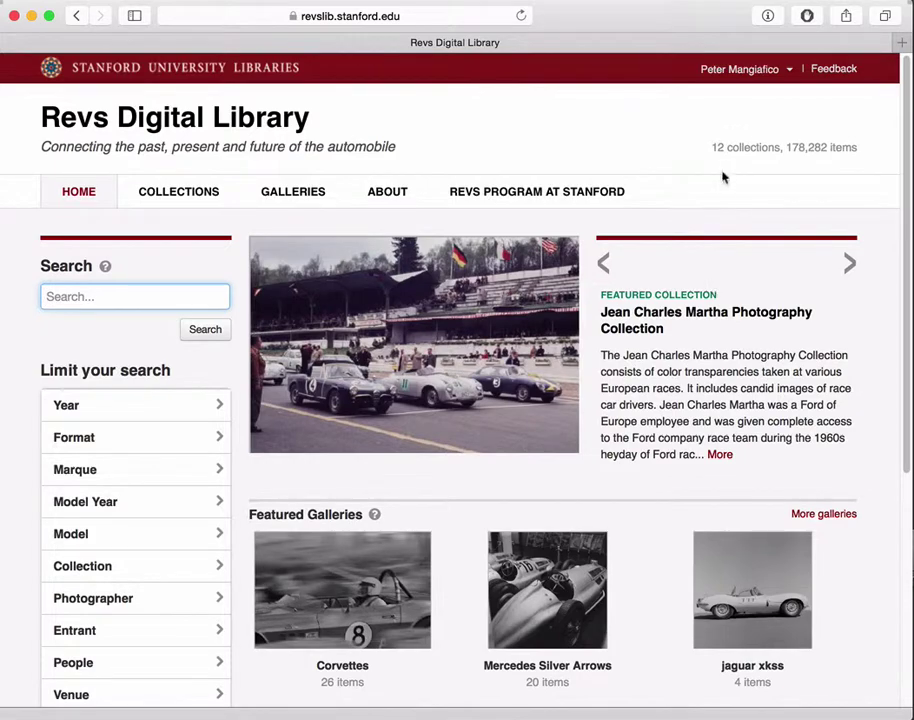
Step: Save the Grand Prix de Spa Grand Touring Race photo to favorites, then open the red Grand Prix de Spa item
click(480, 387)
click(305, 385)
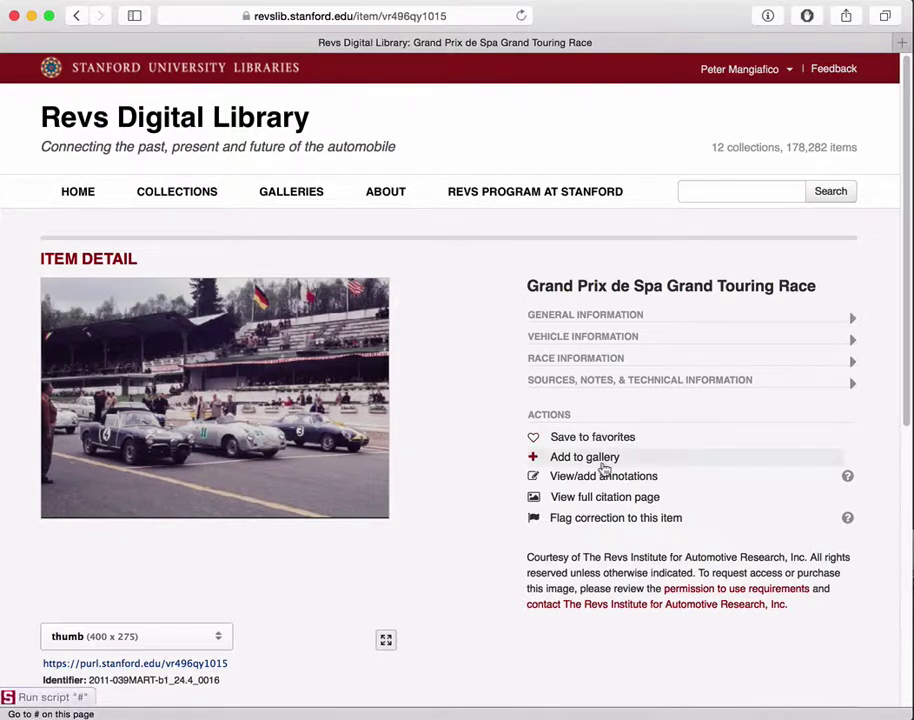
click(614, 438)
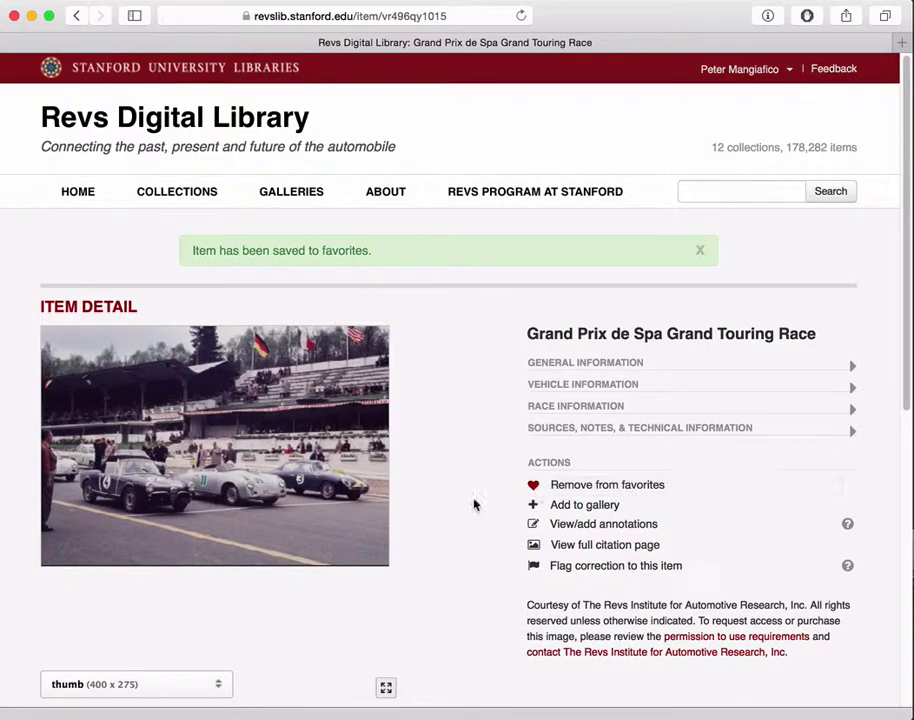
scroll(475, 505, down, 5)
click(398, 591)
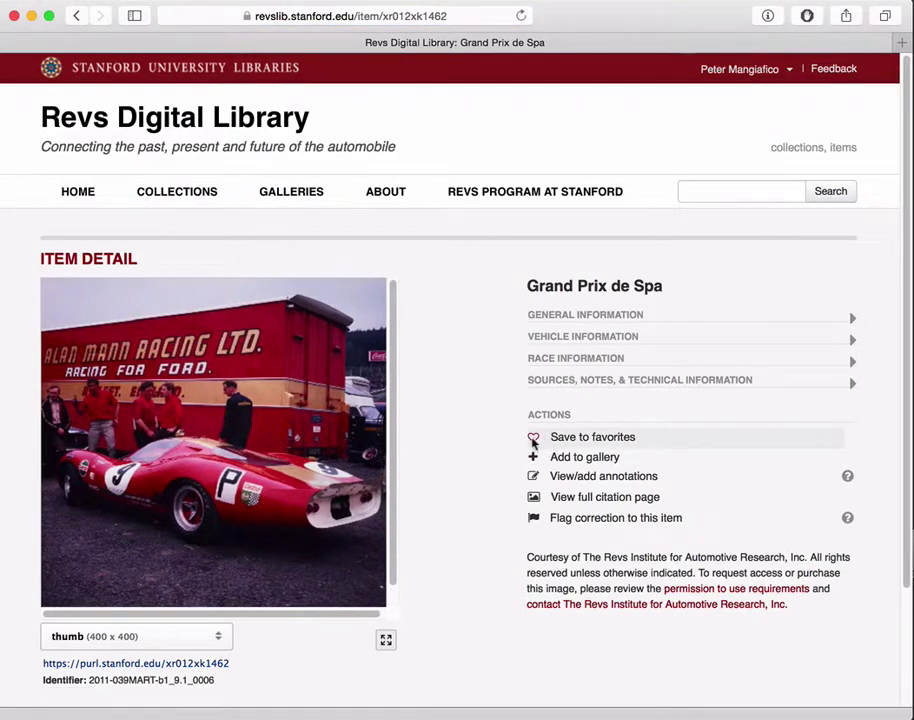
Step: Save the red Alan Mann Racing Grand Prix de Spa photo to favorites
click(566, 441)
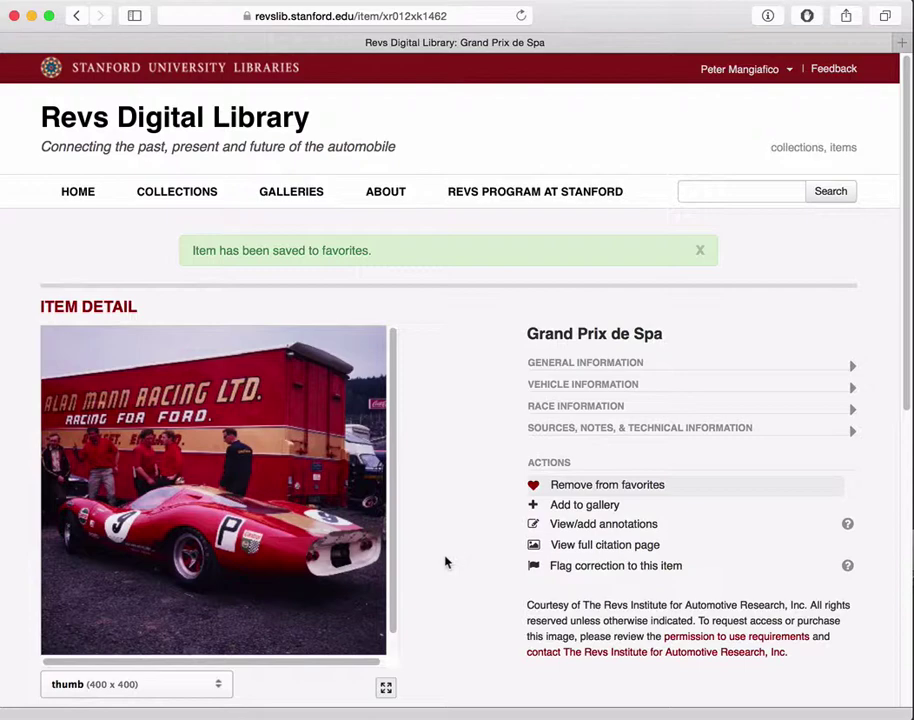
click(789, 72)
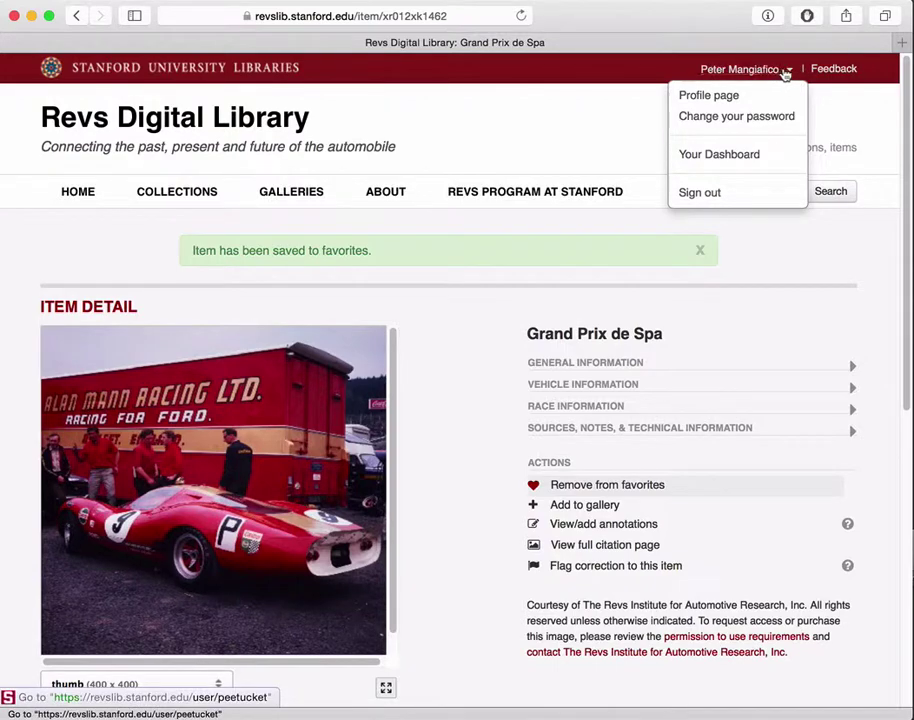
Step: From Your Dashboard, view the full list of all five saved favorites
click(726, 157)
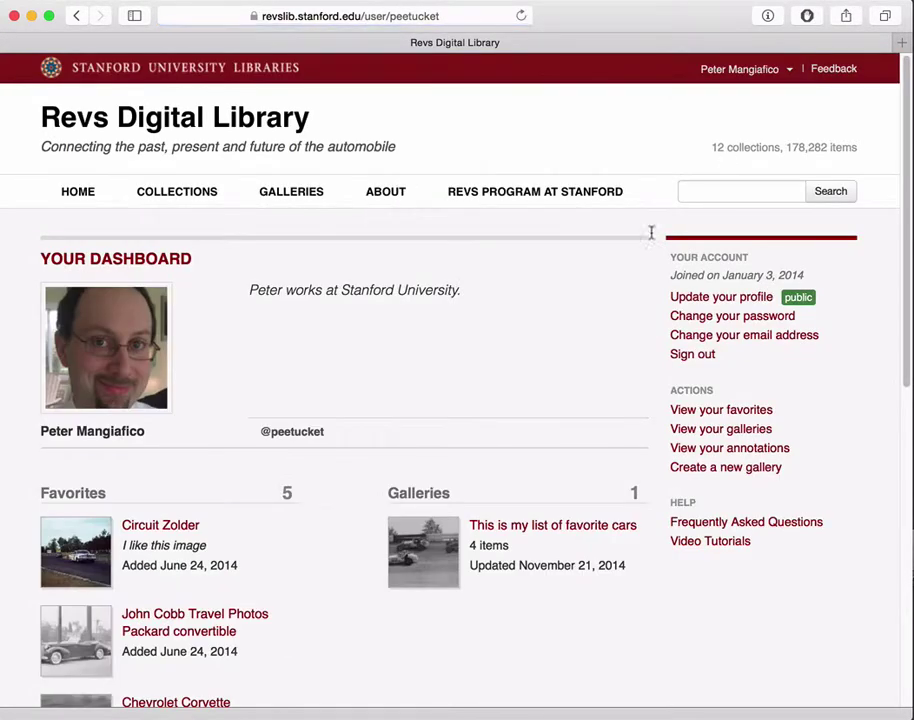
scroll(565, 316, down, 3)
scroll(565, 316, down, 2)
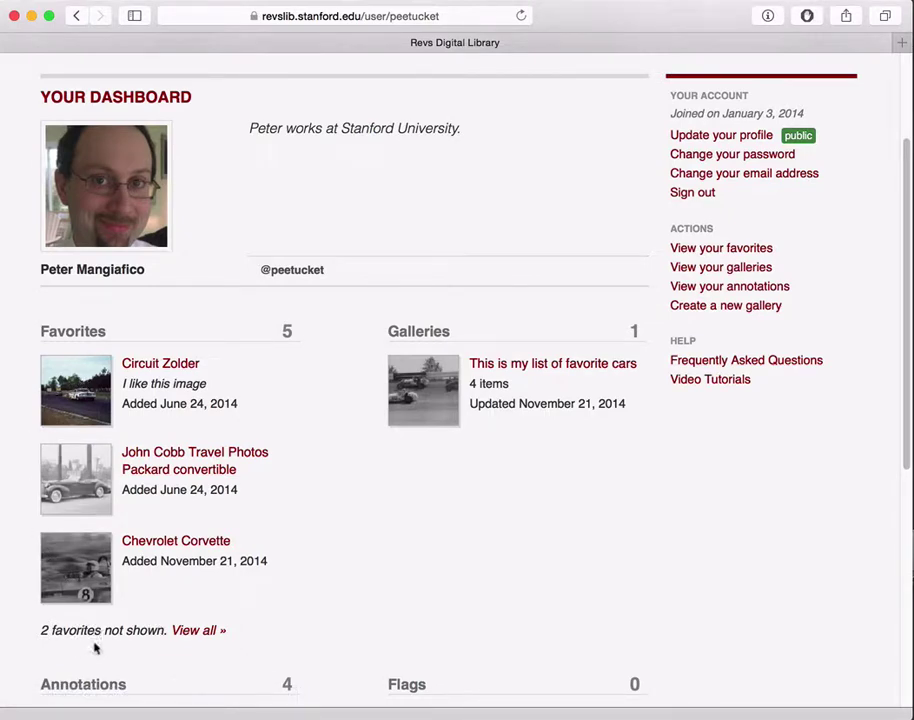
click(200, 638)
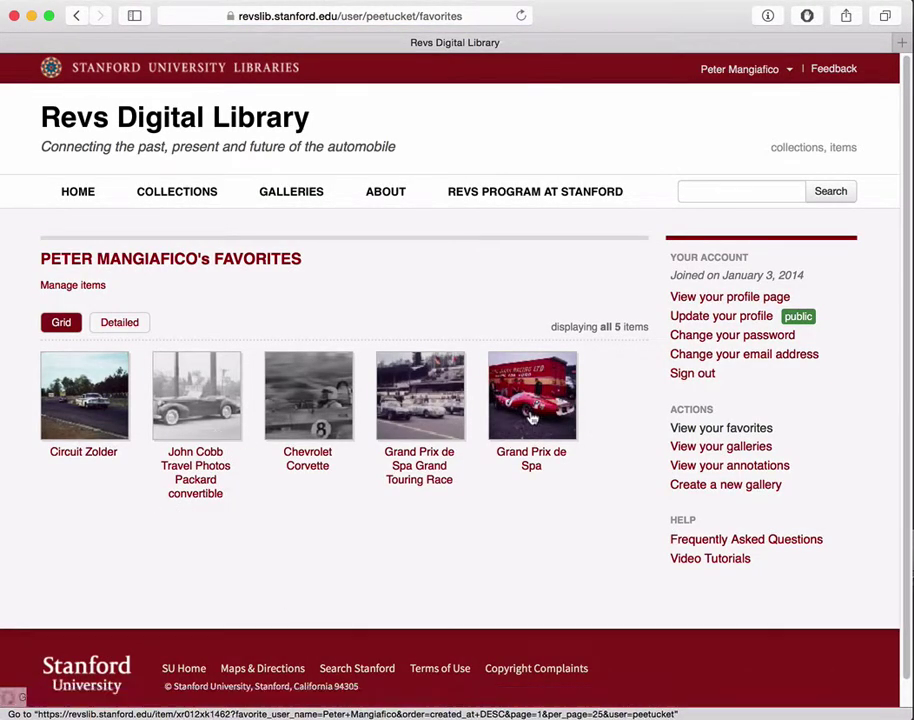
Step: Switch the favorites list to the Detailed view showing notes
click(114, 323)
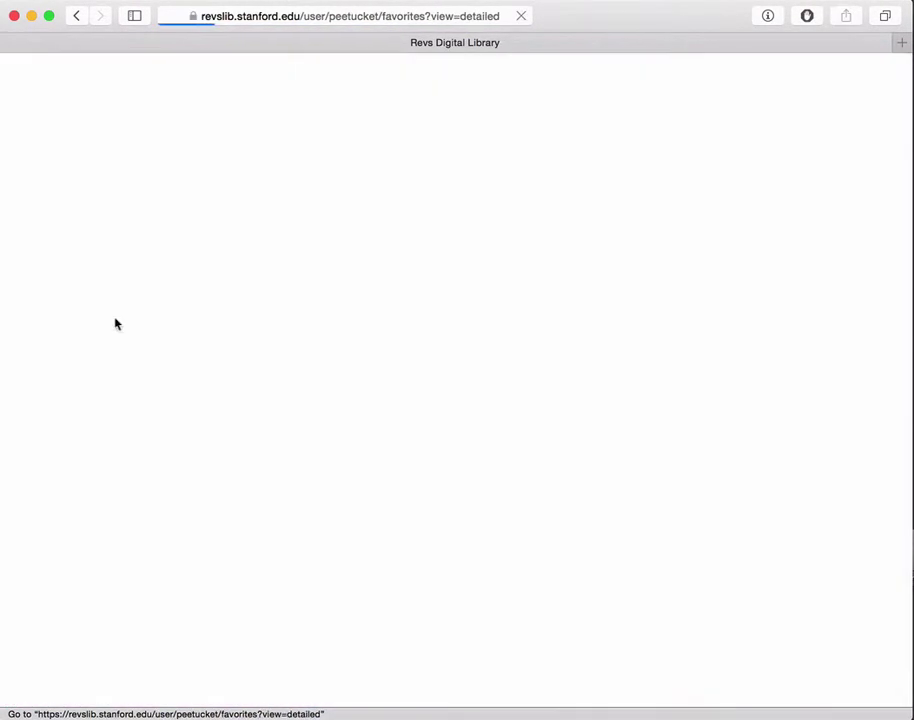
scroll(284, 430, down, 2)
scroll(284, 430, down, 5)
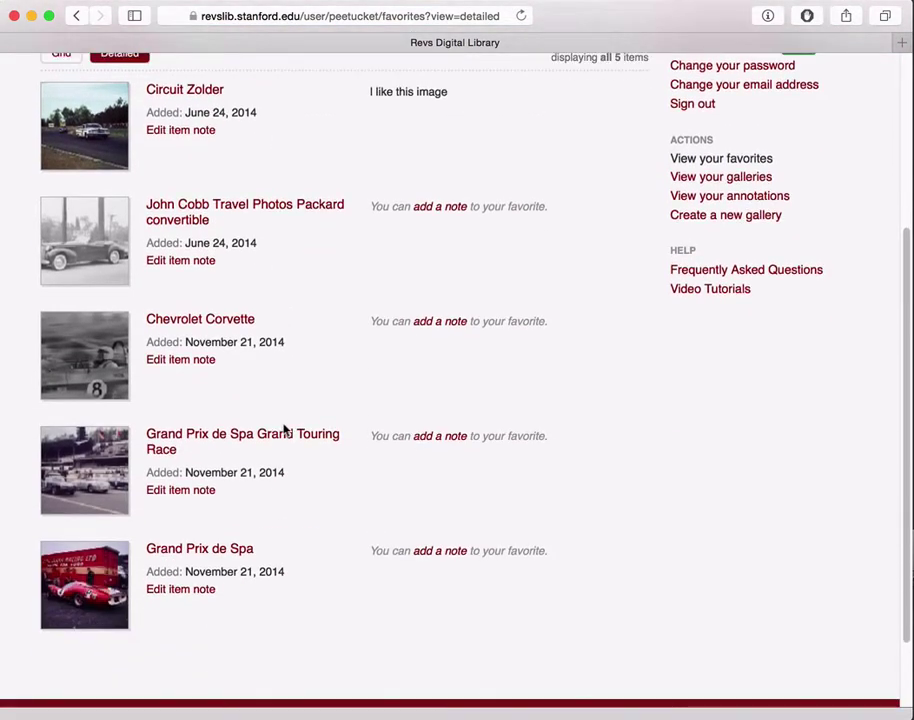
scroll(285, 431, up, 5)
scroll(285, 431, down, 3)
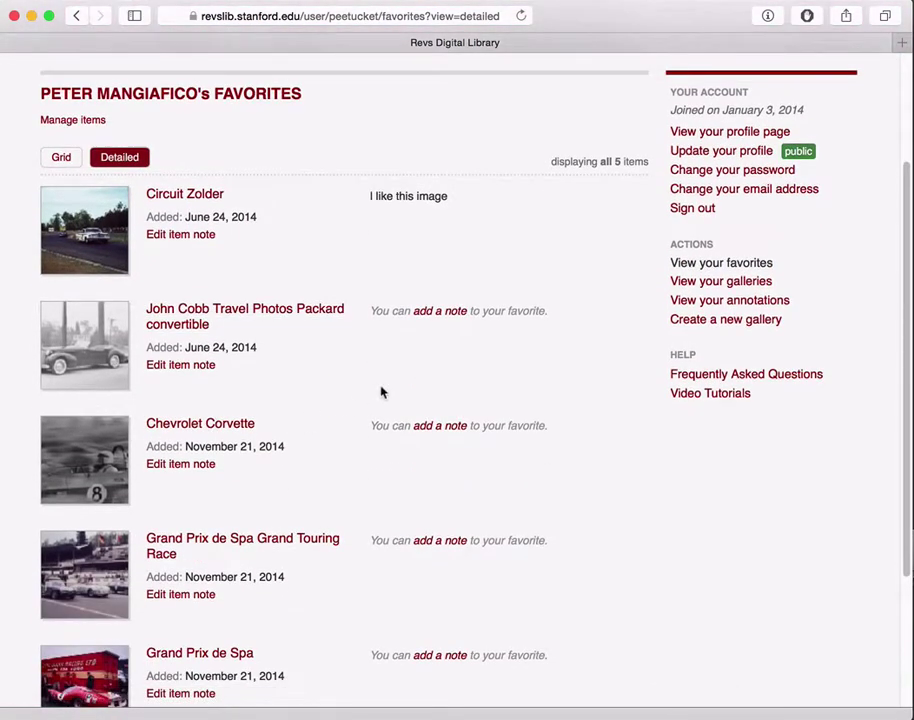
scroll(414, 367, down, 3)
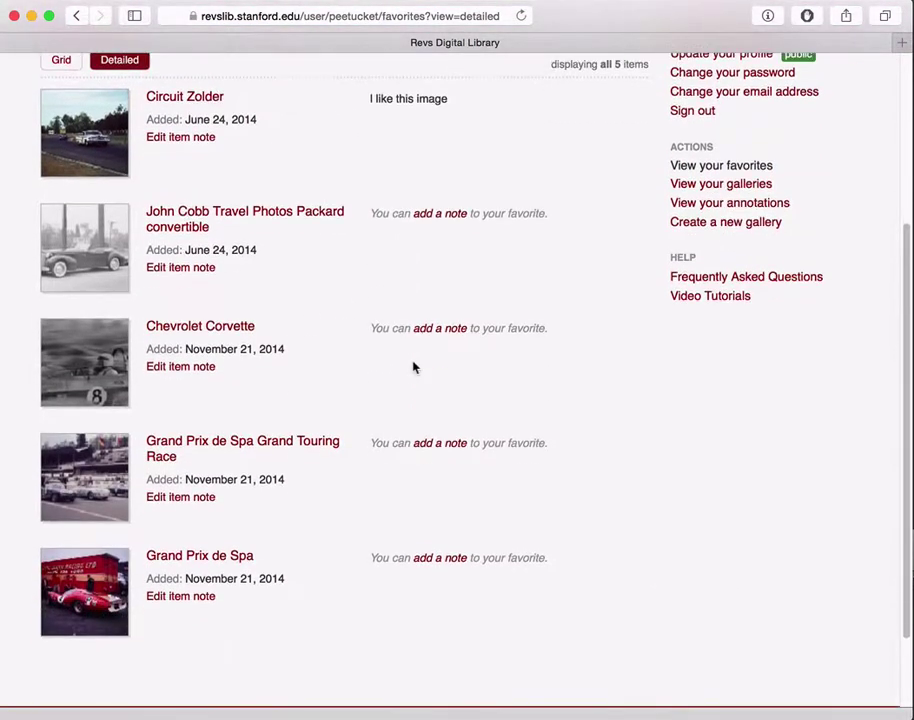
Step: Add the note 'This is a nice color' to the red Grand Prix de Spa favorite
click(428, 560)
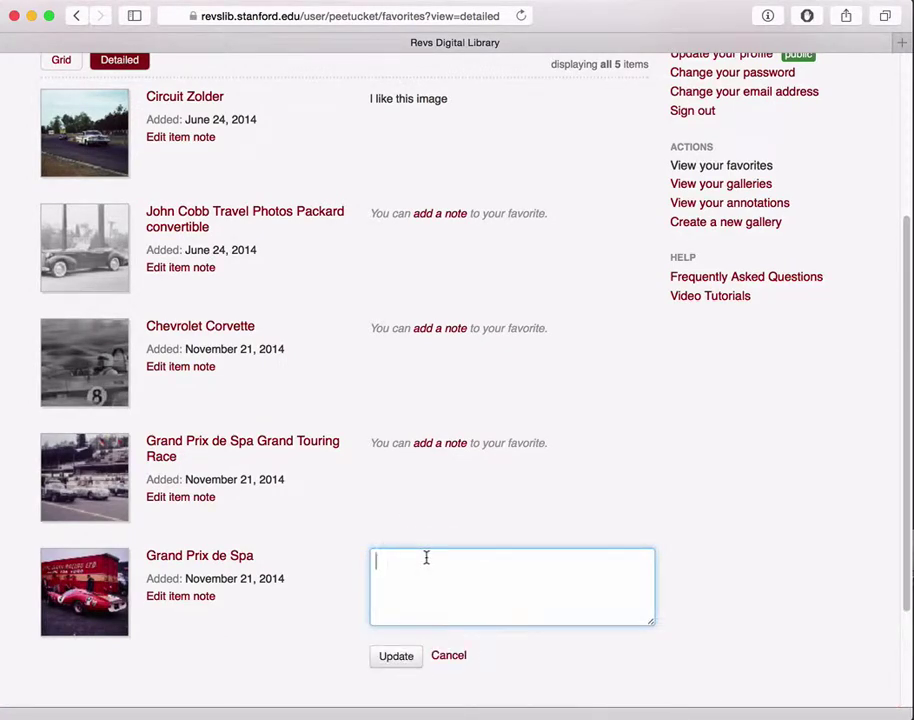
text(This is a nice color)
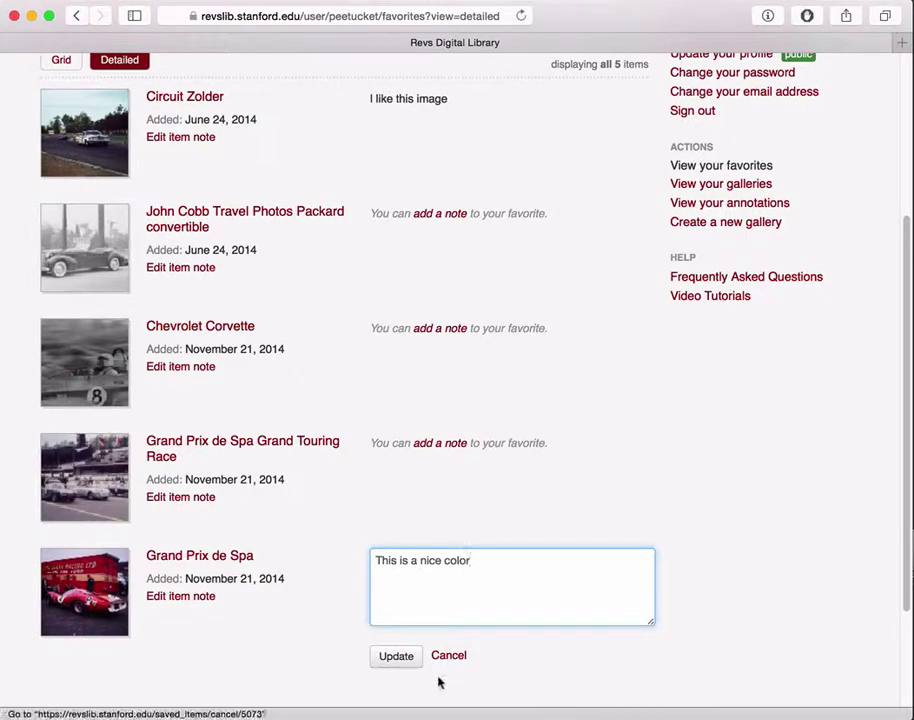
click(396, 656)
scroll(602, 549, up, 3)
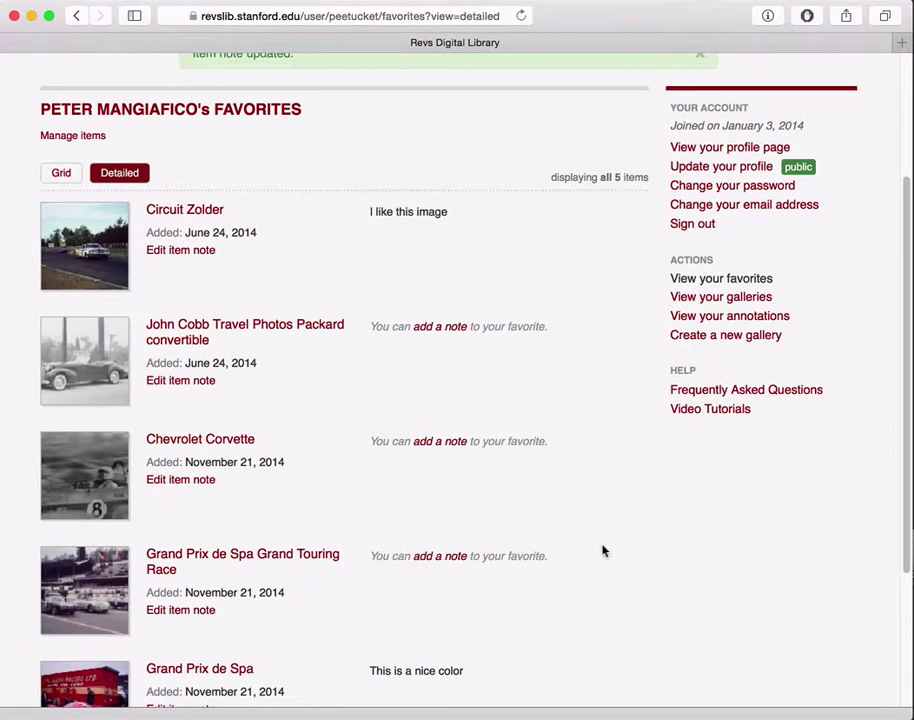
scroll(602, 549, up, 2)
scroll(602, 549, down, 5)
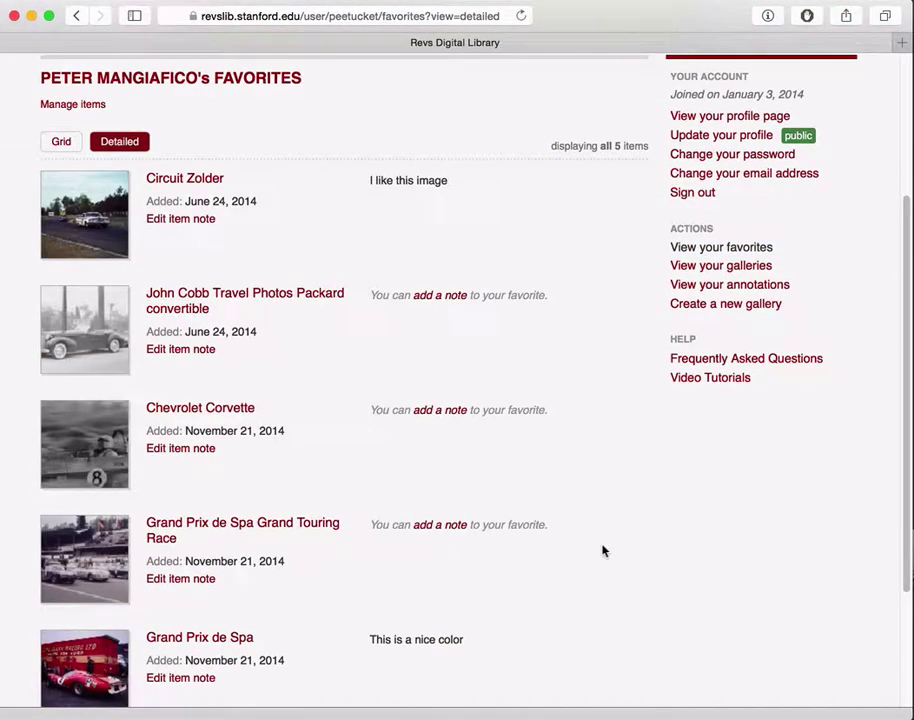
scroll(602, 549, up, 3)
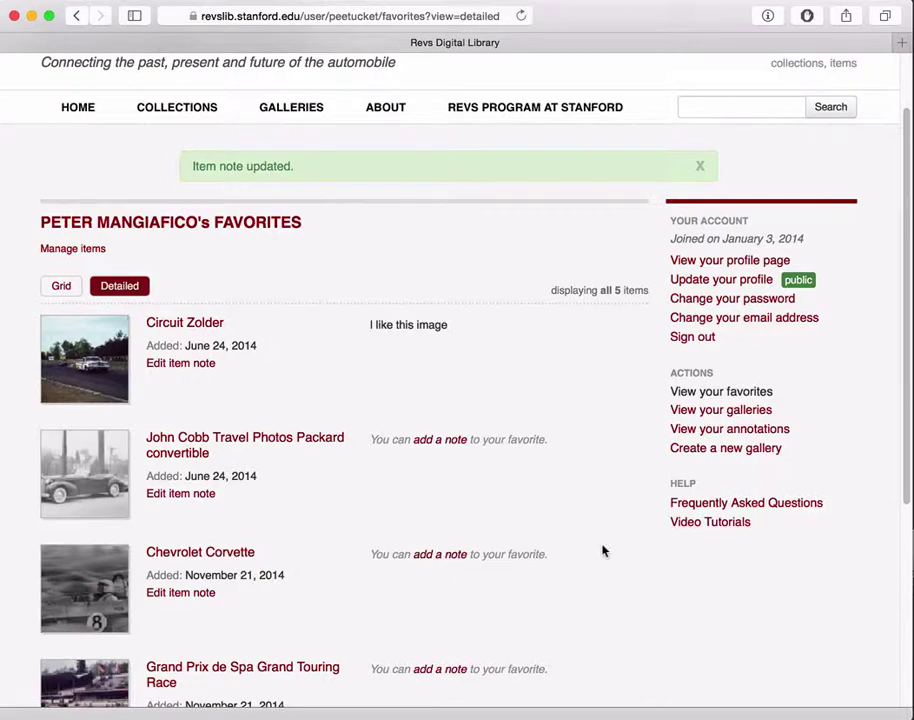
Step: Show your galleries, listing the private 'This is my list of favorite cars' gallery with 4 items
click(716, 411)
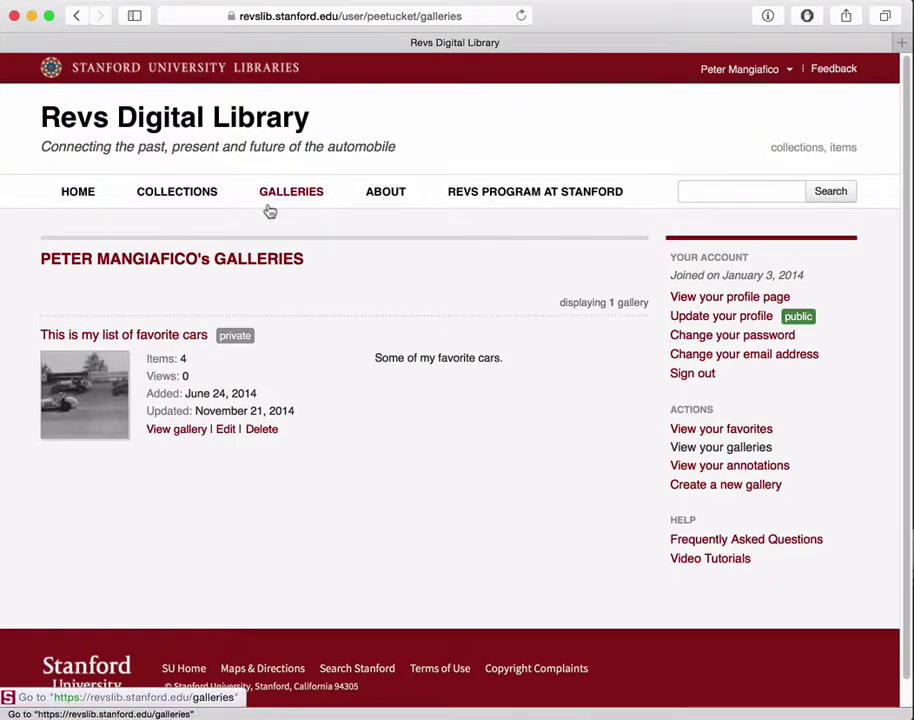
click(200, 194)
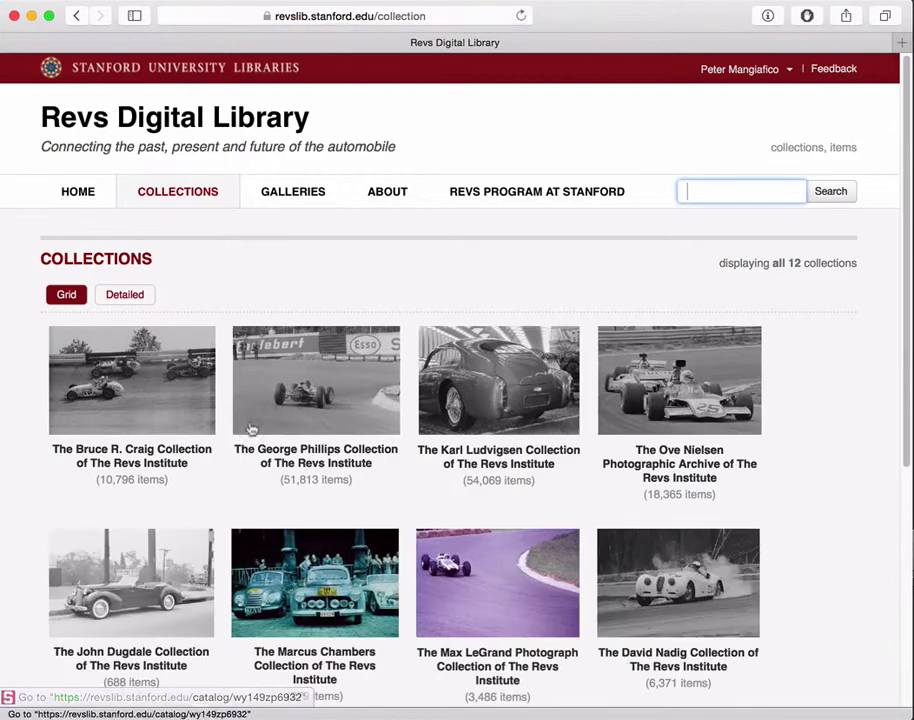
Step: Add the George Phillips Collection's Spa Belgian Grand Prix item to the favorite-cars gallery
click(255, 425)
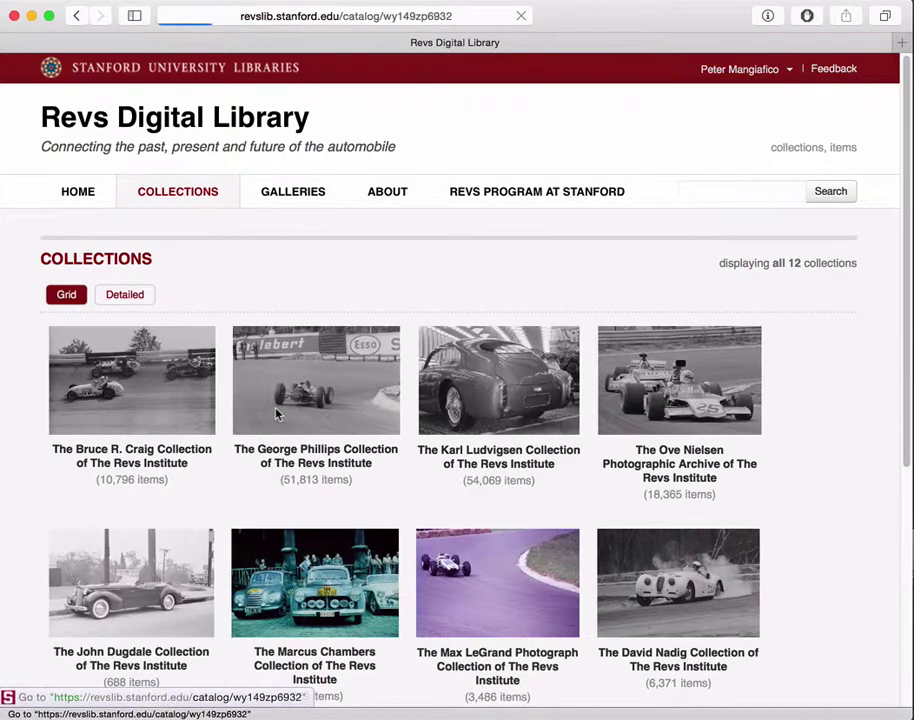
click(256, 415)
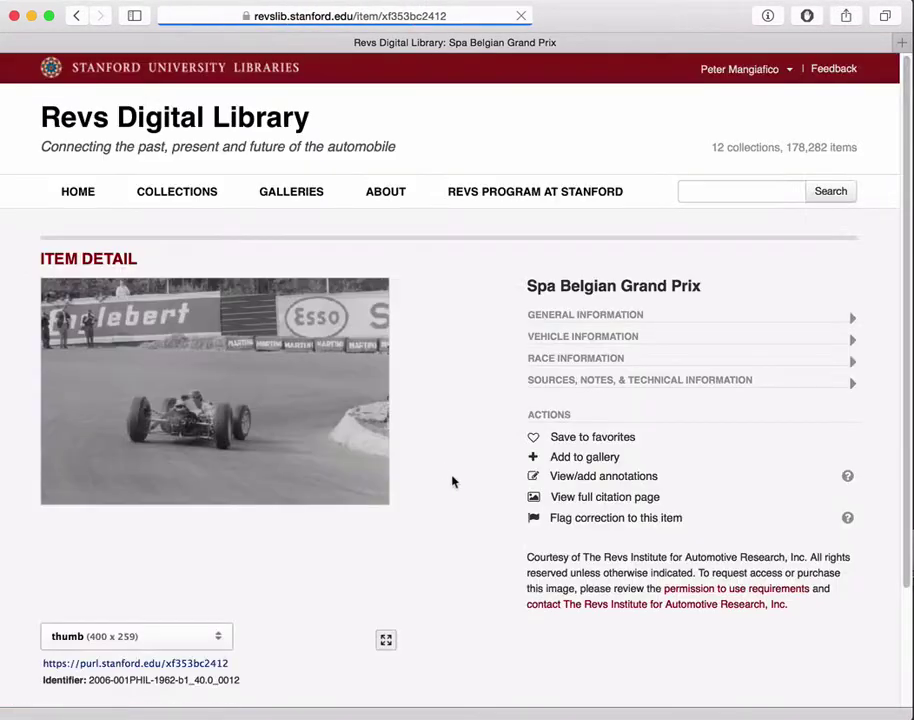
click(545, 461)
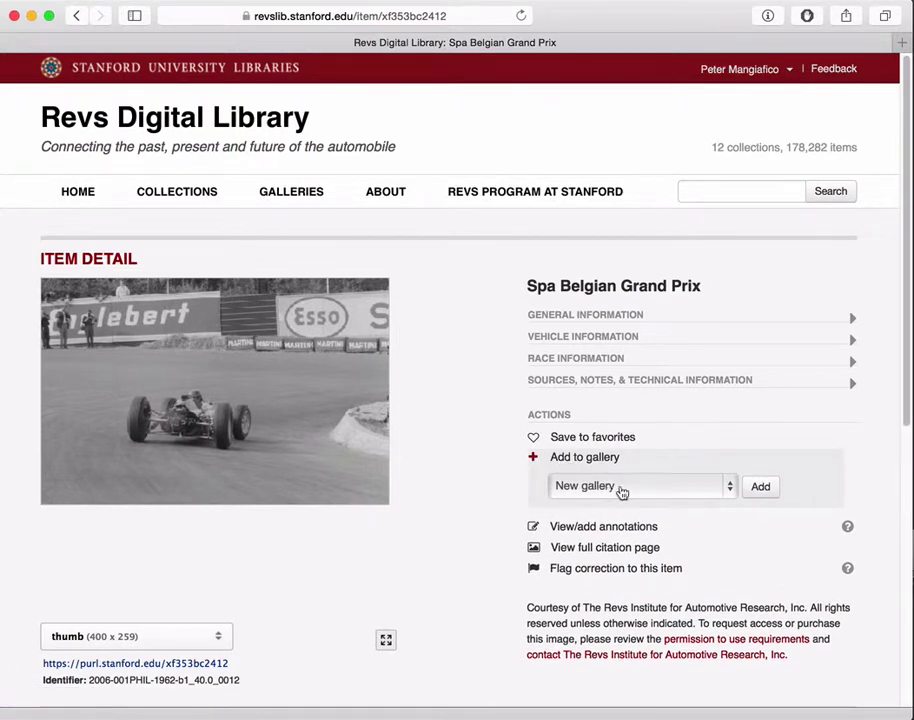
click(645, 487)
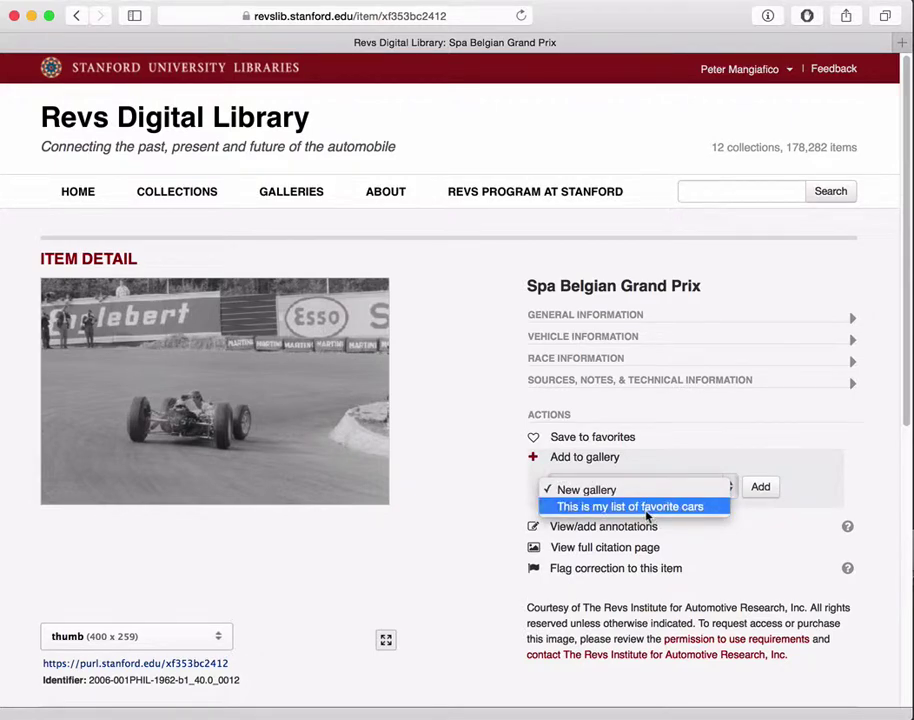
click(652, 510)
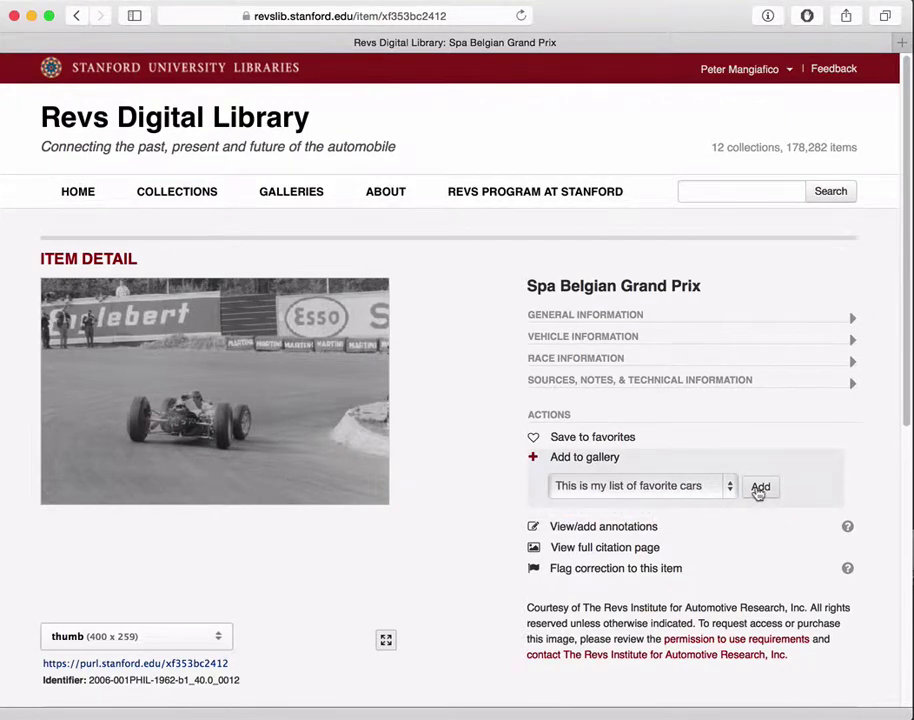
click(760, 488)
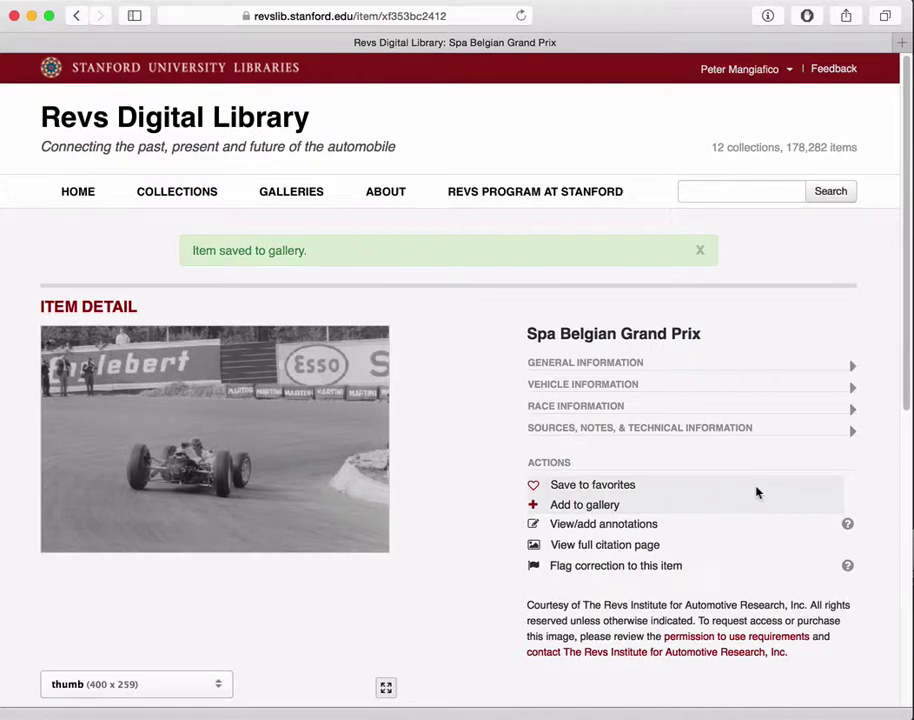
Step: Add the same Spa Belgian Grand Prix item to a New gallery
click(579, 508)
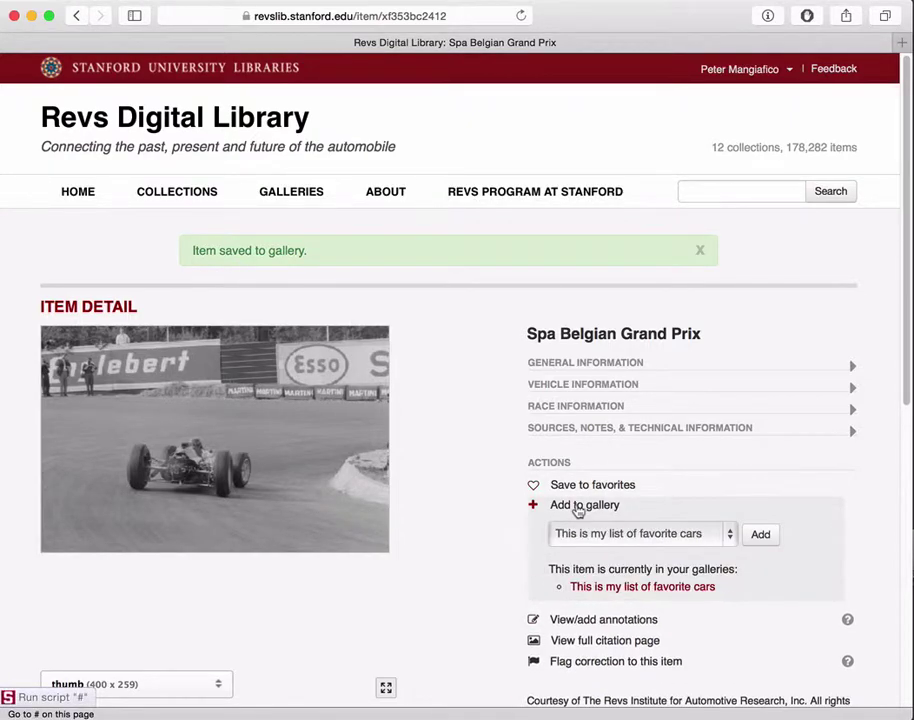
click(633, 540)
click(614, 526)
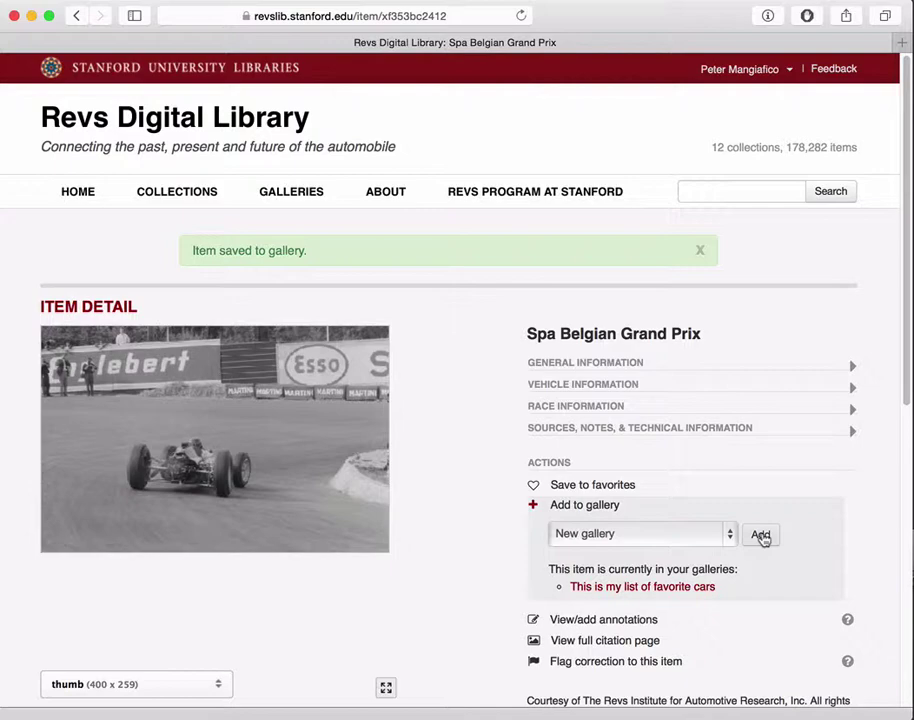
scroll(457, 553, down, 5)
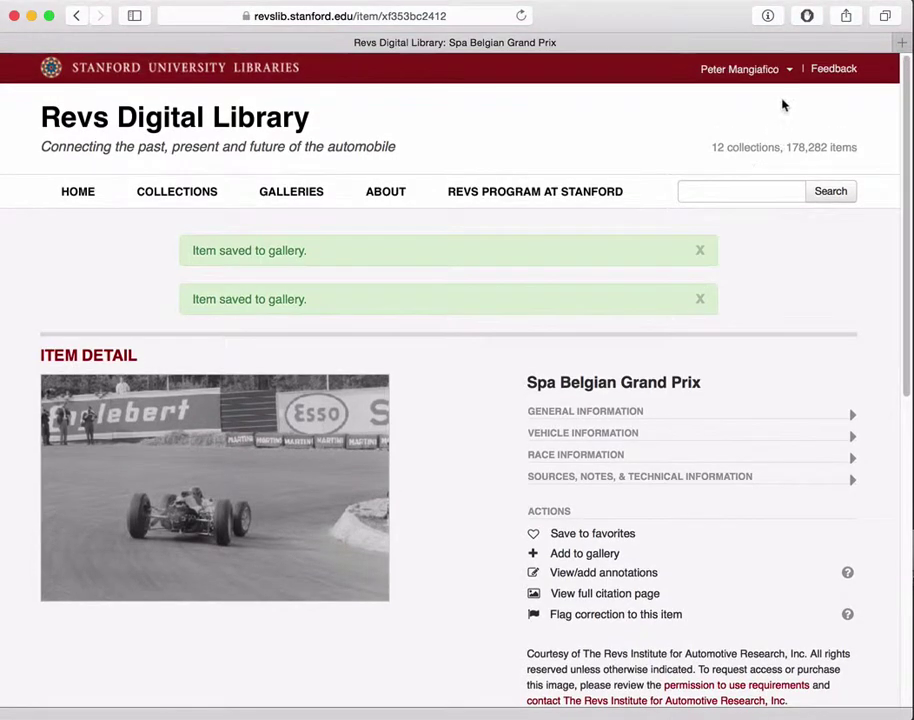
Step: From Your Dashboard, open the 'Gallery created on November 21, 2014 3:57 PM' gallery
click(789, 69)
click(750, 152)
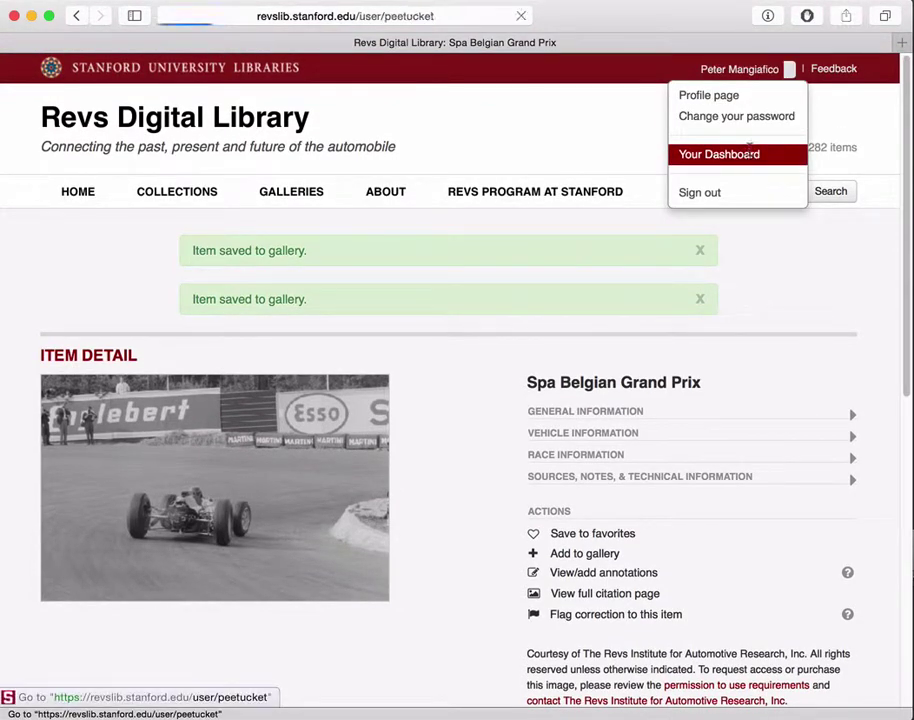
scroll(559, 394, down, 3)
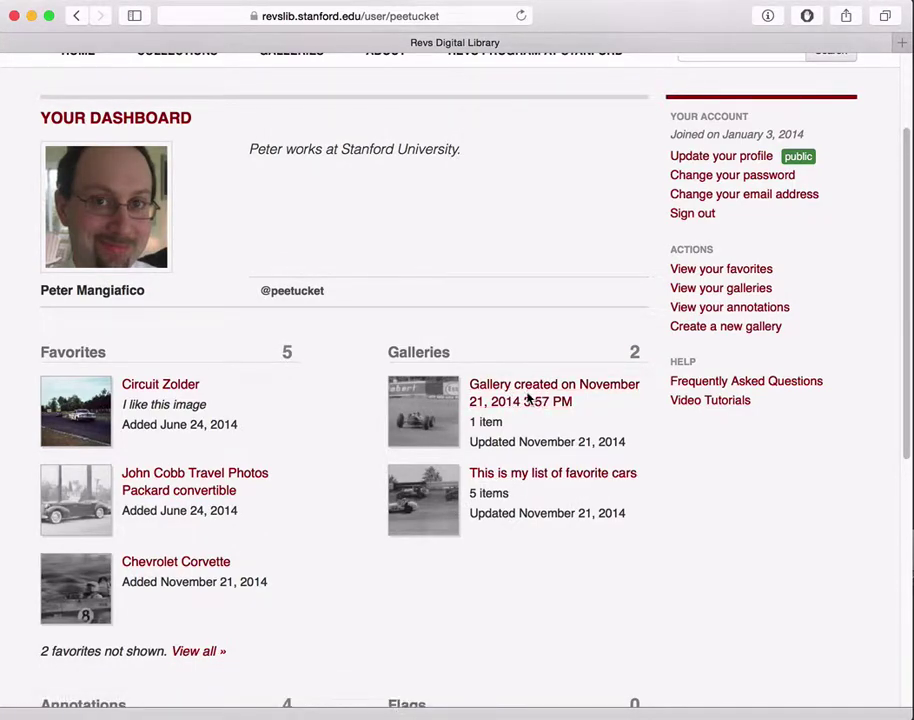
click(522, 397)
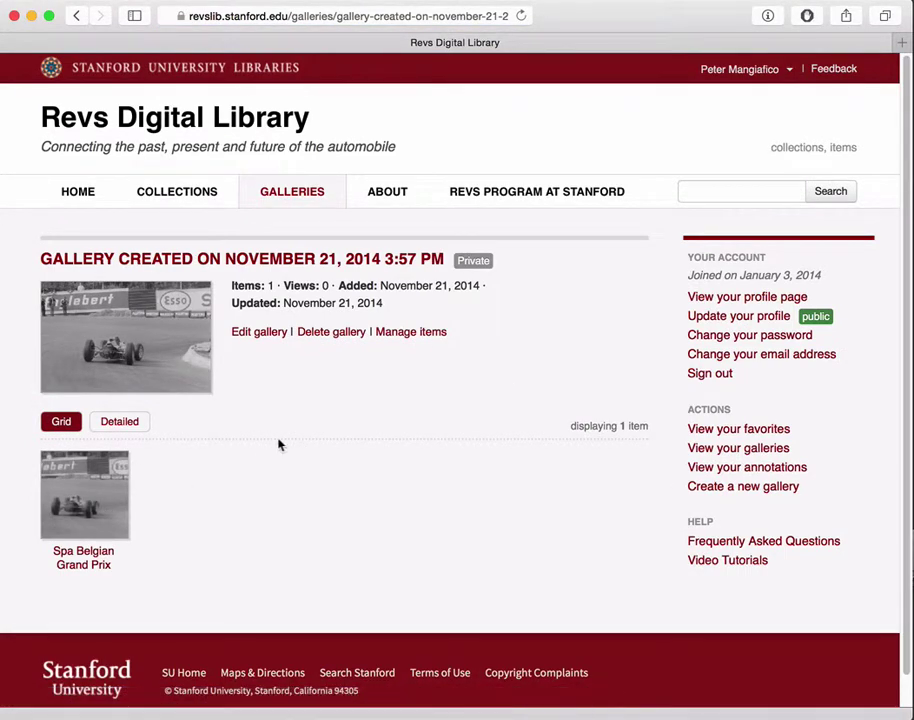
Step: Retitle the gallery 'Racing cars' with description 'This is a collection of racing cars' and save
click(261, 338)
drag(418, 347, 161, 347)
text(Racing cars)
click(182, 428)
text(This is a co)
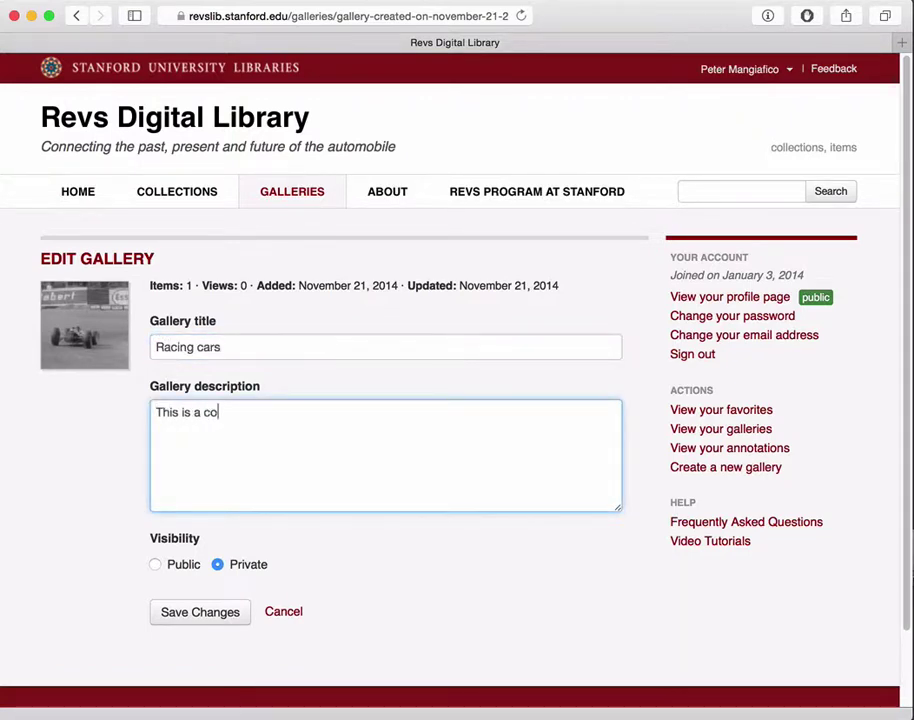
text(llection of racing cars)
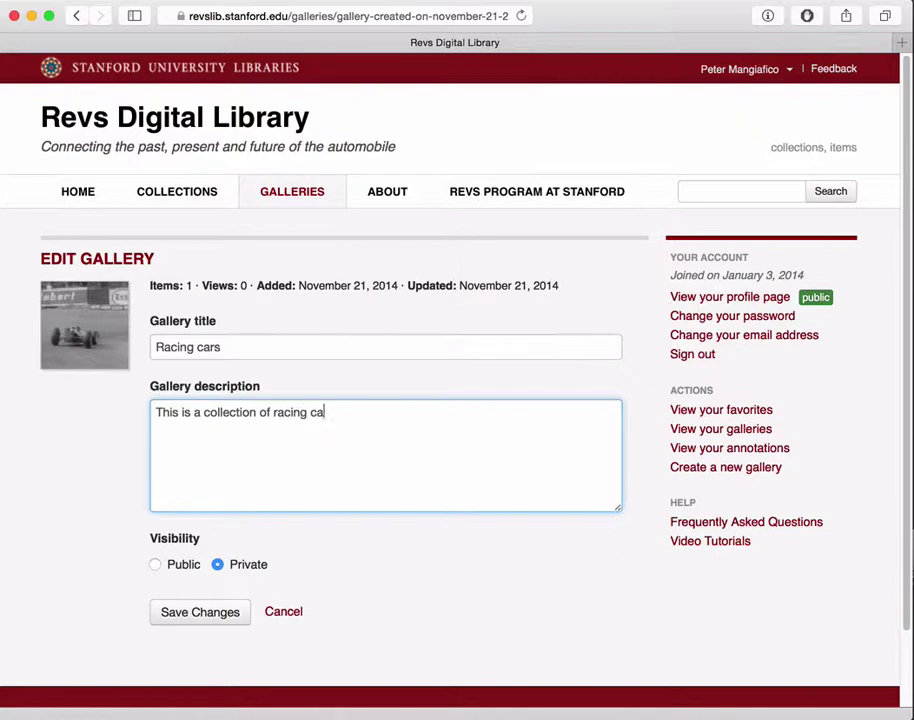
click(171, 612)
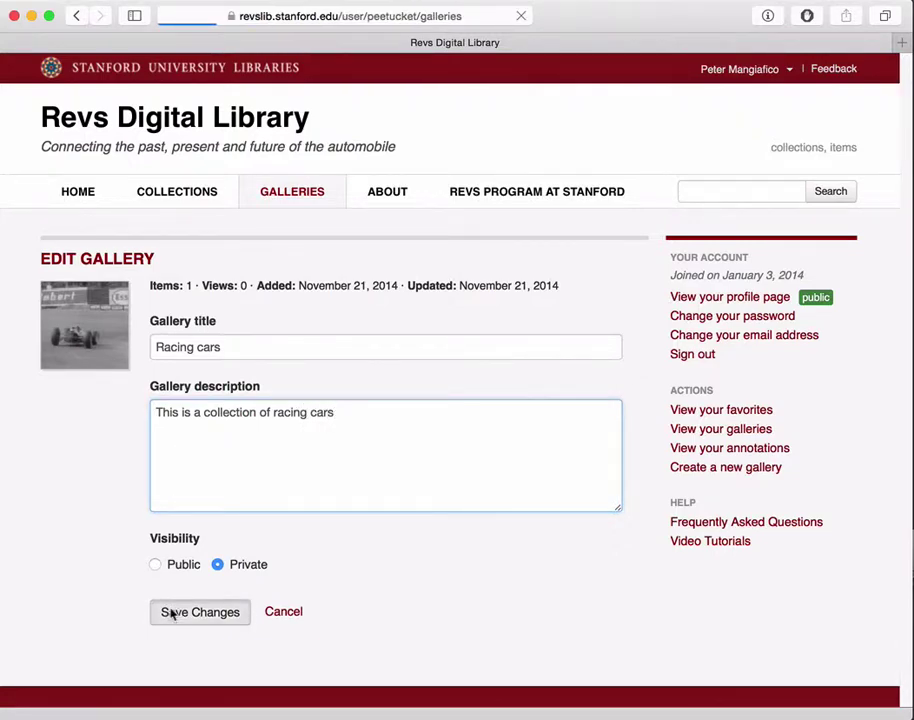
scroll(367, 517, down, 1)
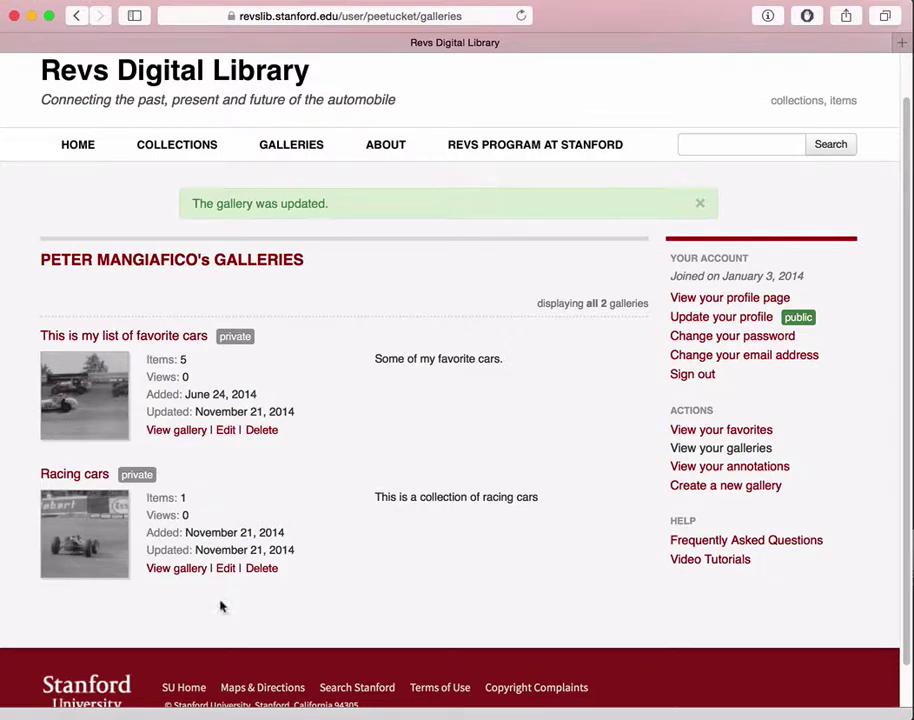
Step: Set the Racing cars gallery to Public, save it, and go to the Galleries listing
click(227, 572)
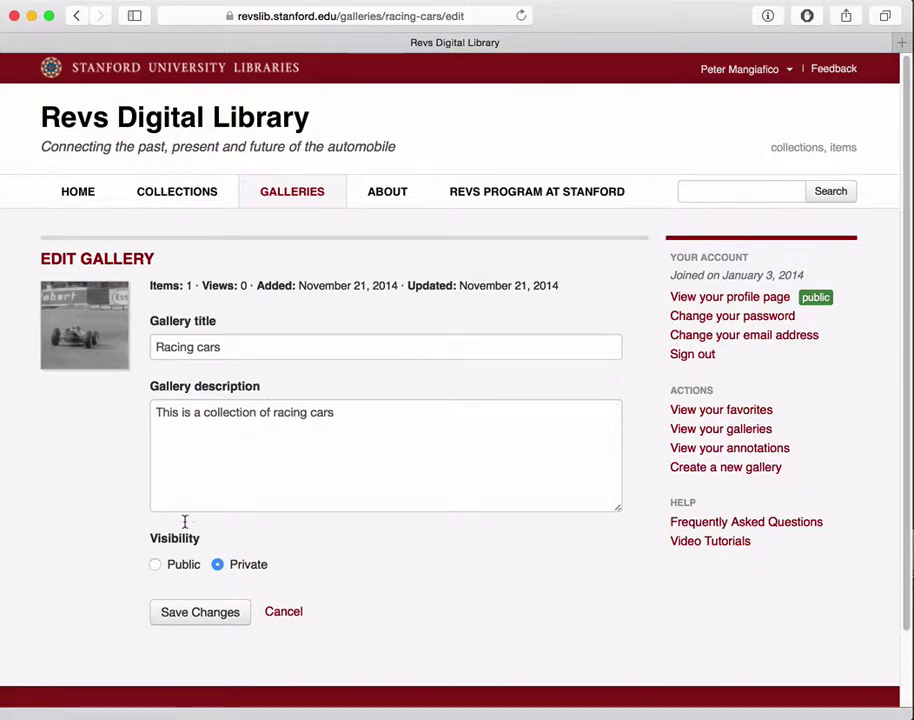
click(157, 566)
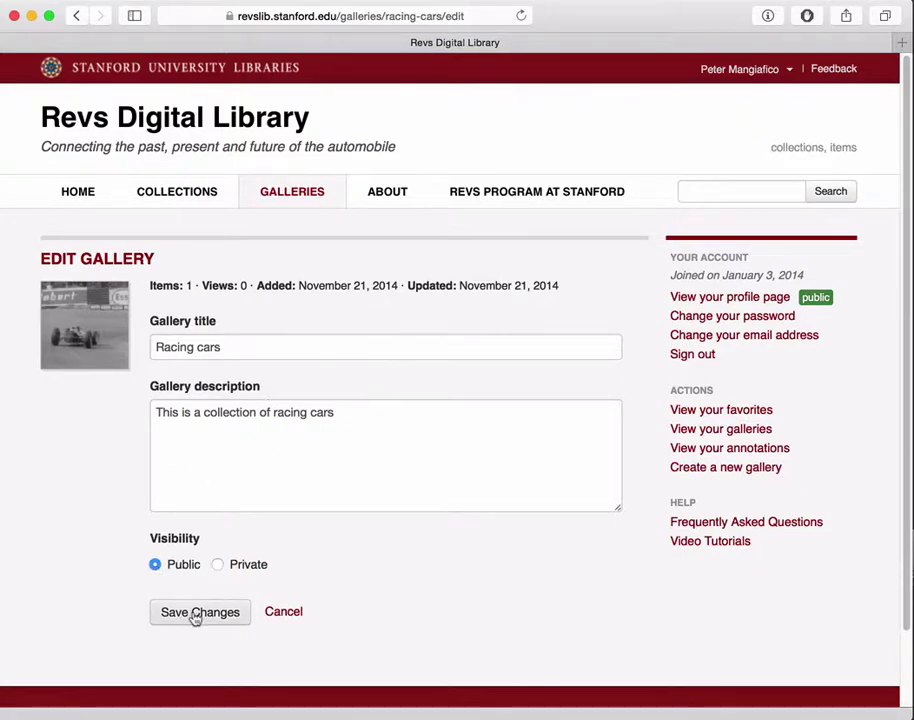
click(196, 617)
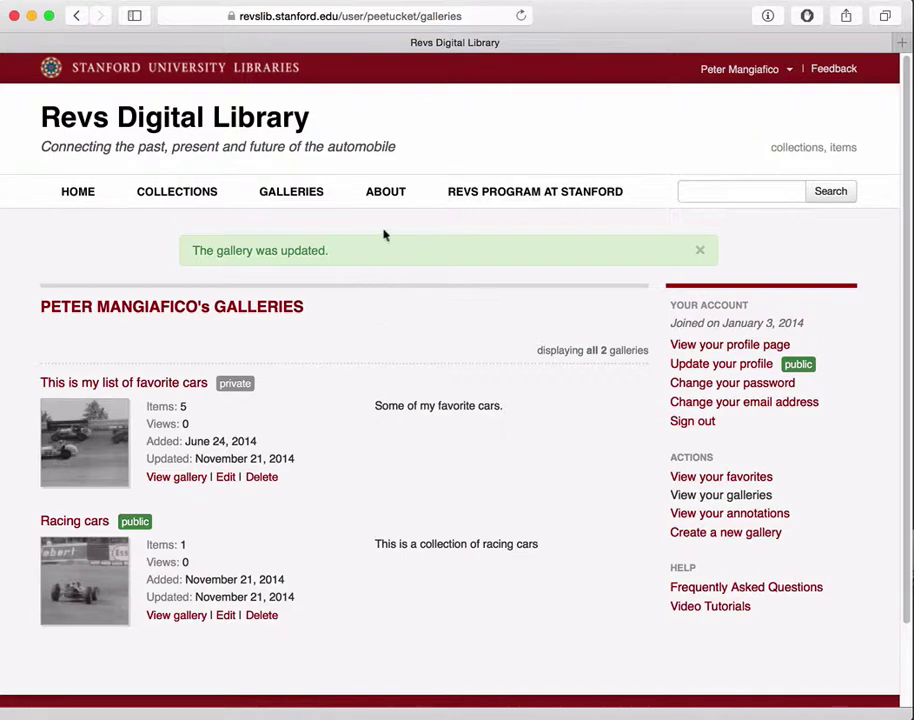
click(288, 196)
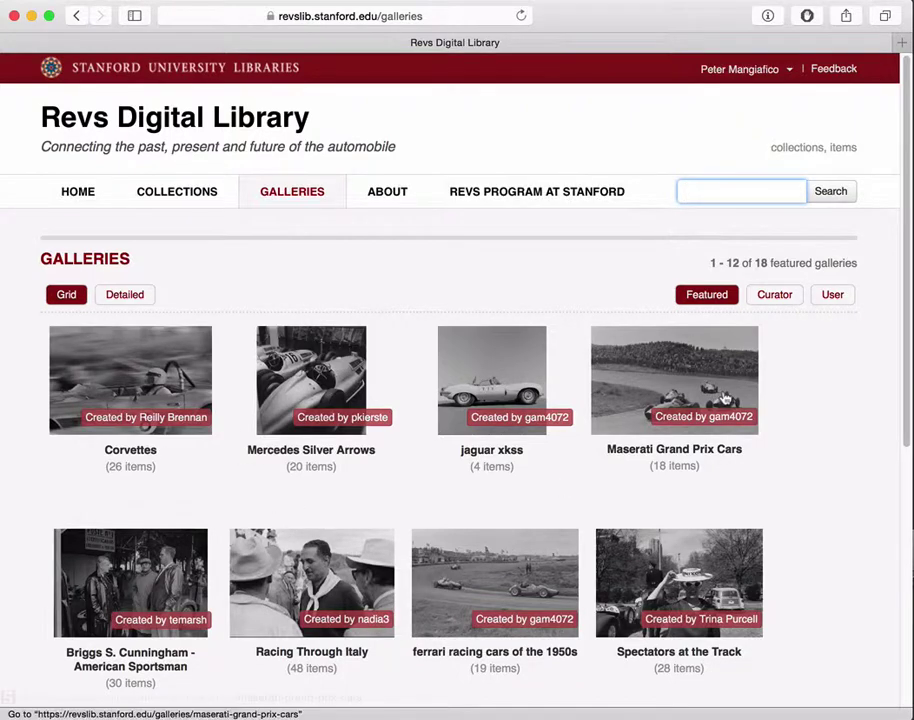
click(833, 296)
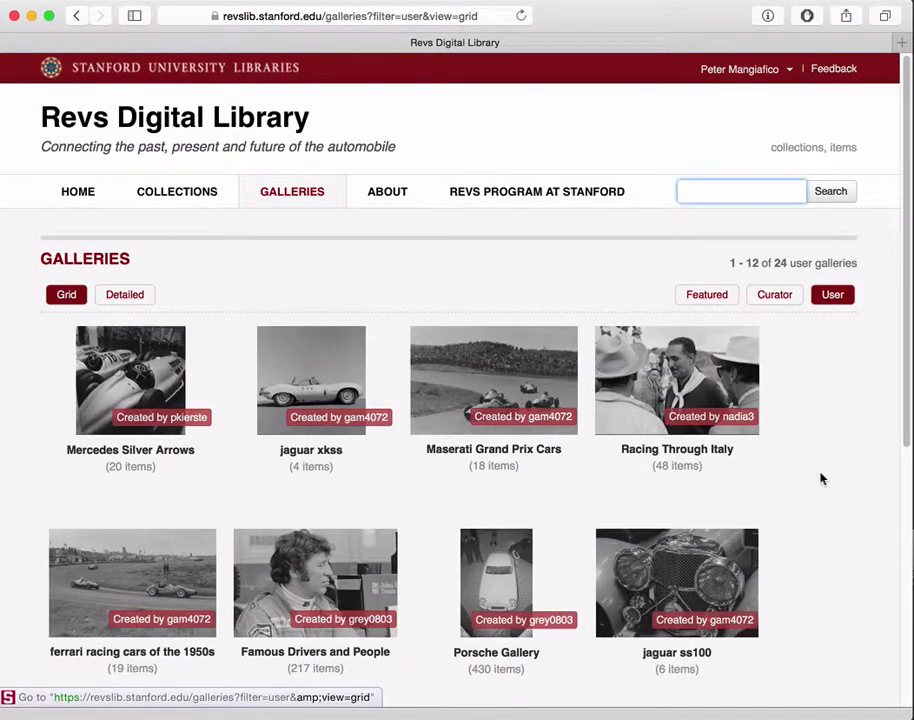
scroll(822, 477, down, 5)
scroll(821, 479, down, 2)
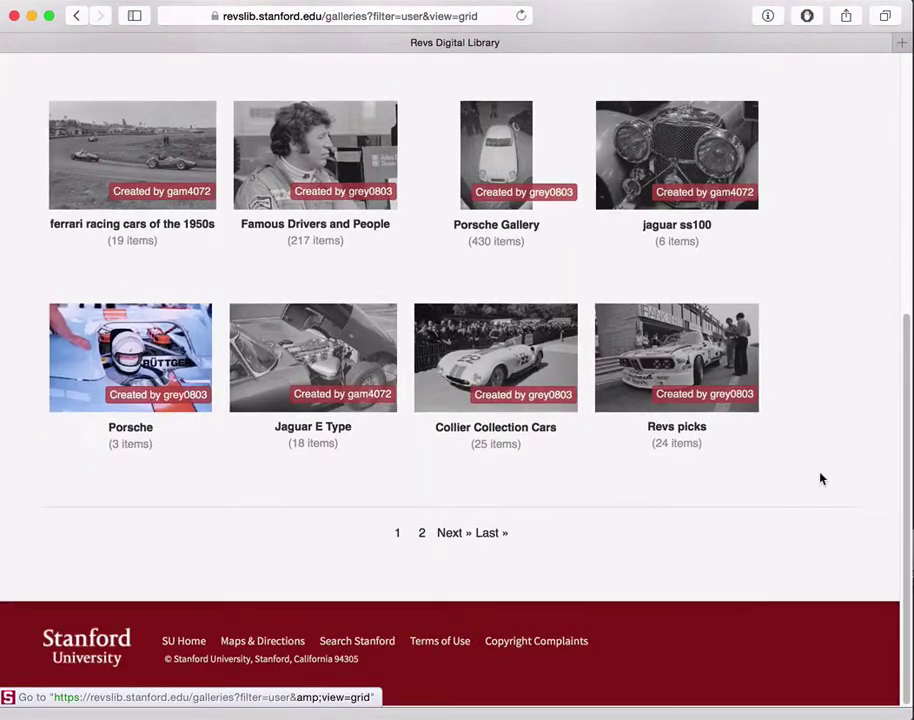
click(449, 540)
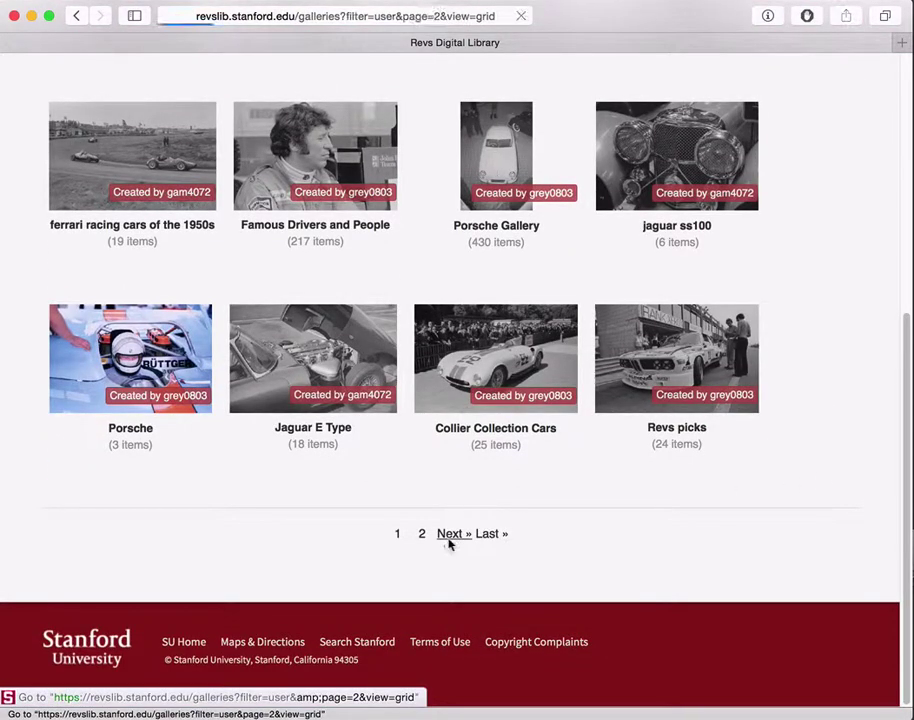
scroll(570, 566, down, 6)
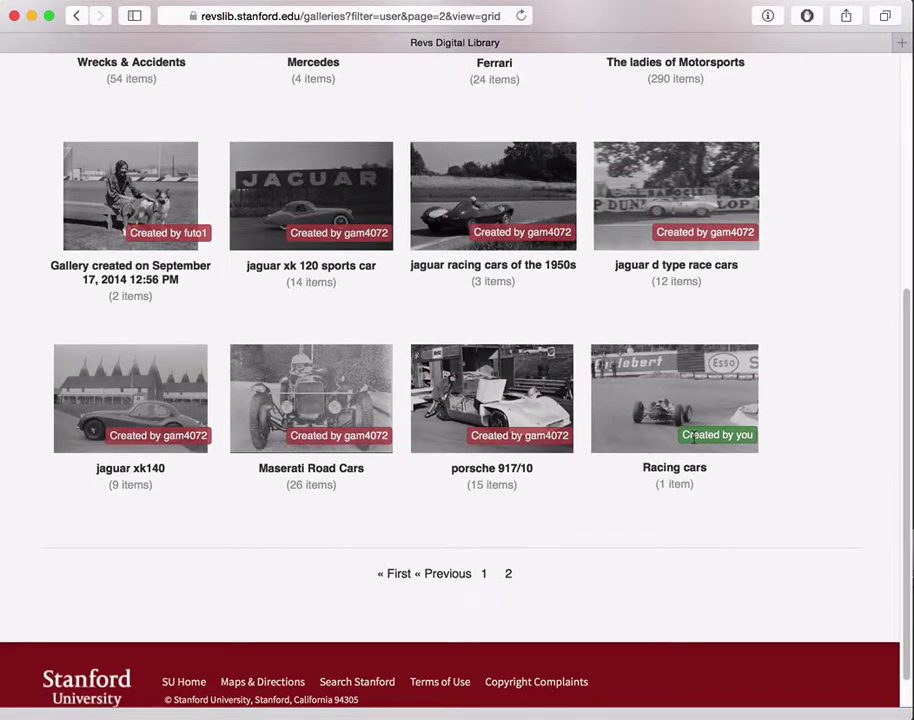
click(672, 474)
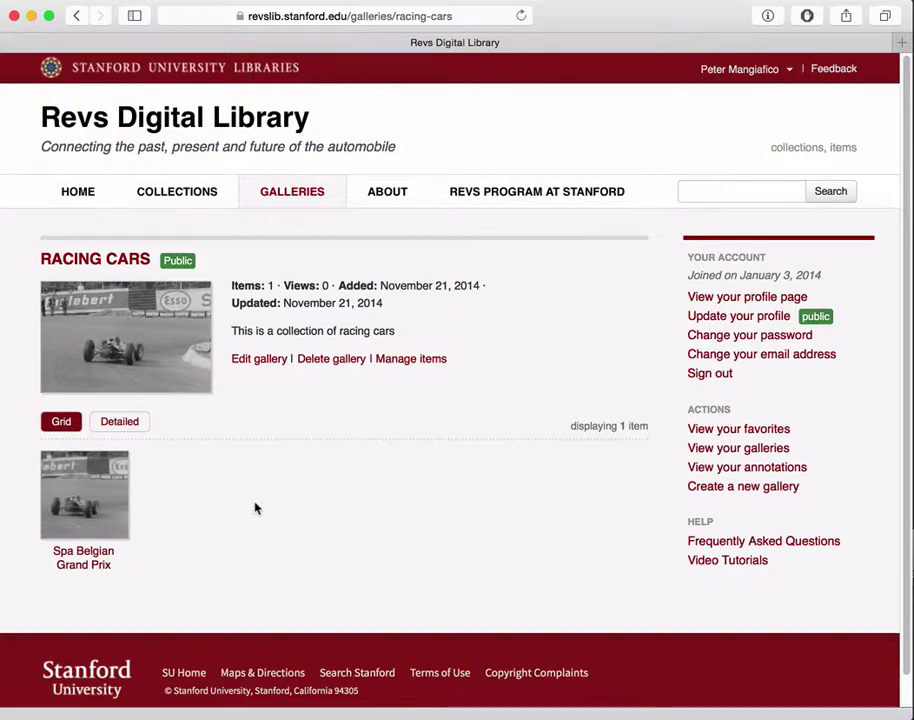
click(303, 199)
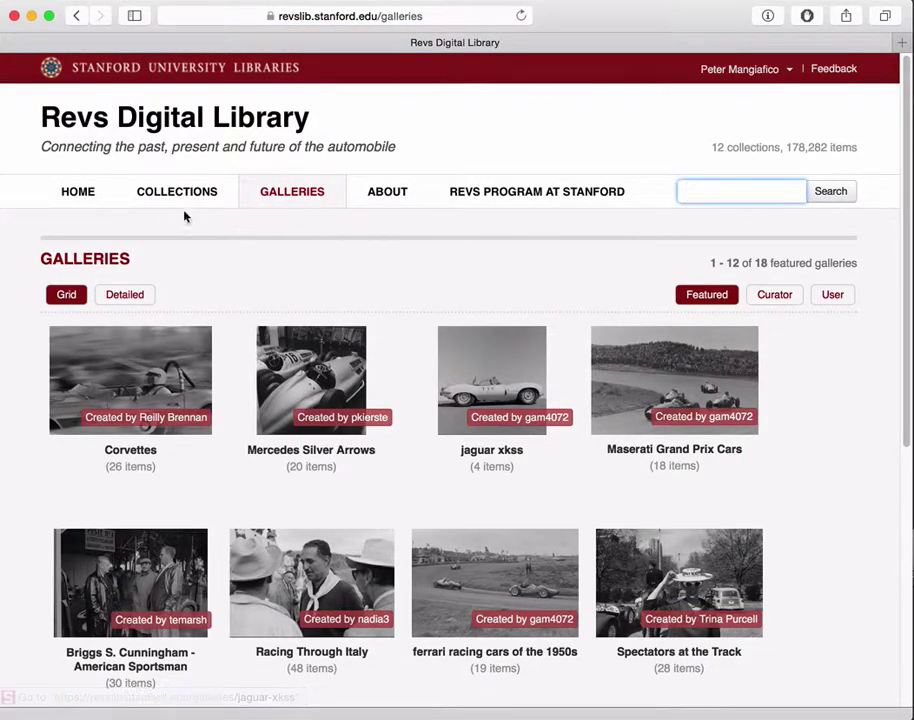
Step: Return to the library home page with its featured collection and galleries
click(91, 197)
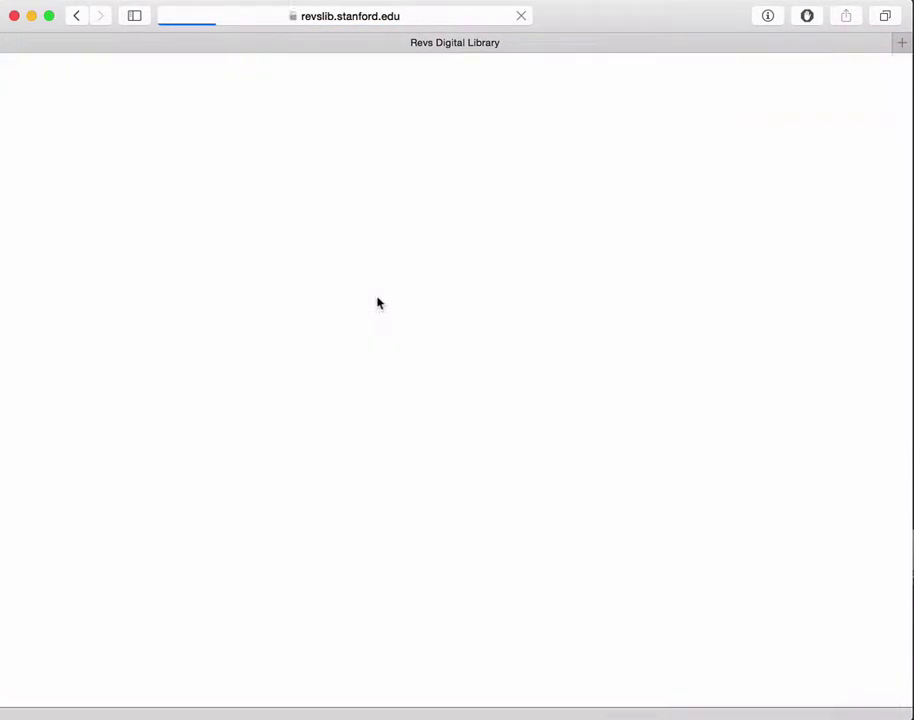
scroll(430, 390, down, 2)
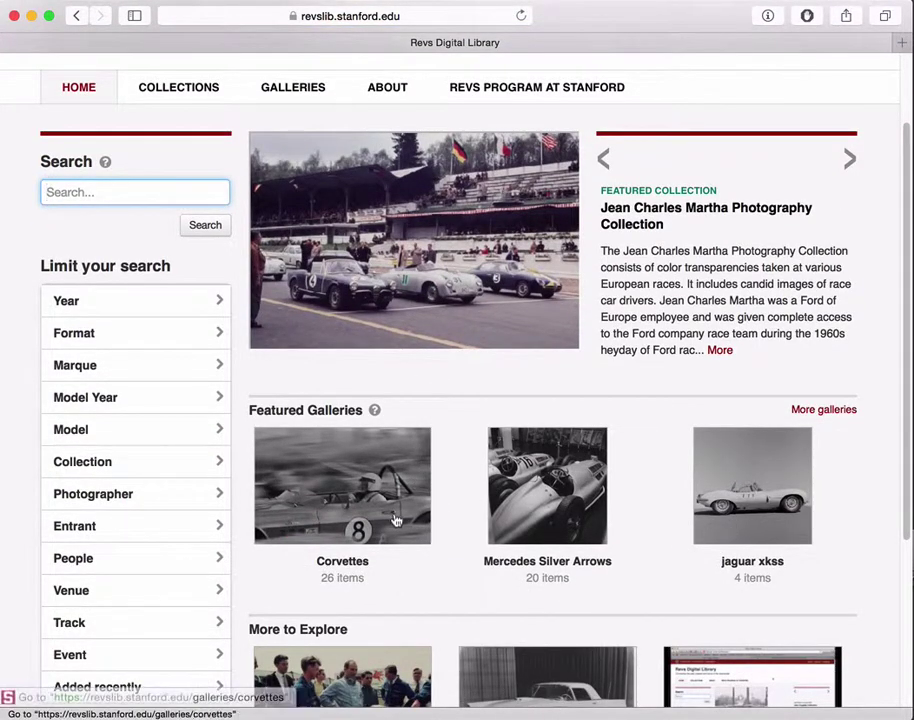
scroll(873, 500, up, 2)
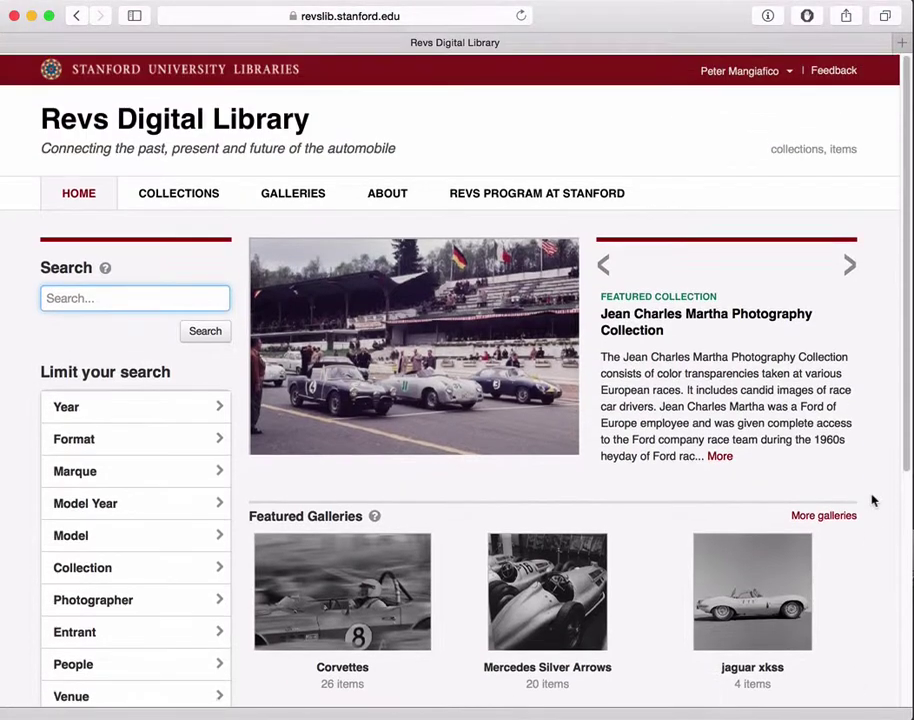